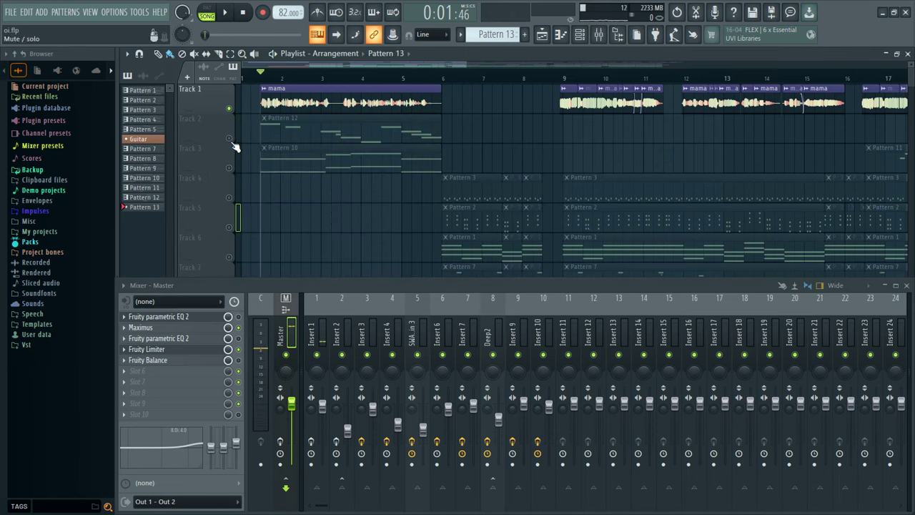
- Unmute Track 2 and play its Pattern 12 melody in the piano roll
{"action": "left_click", "coordinate": [229, 139]}
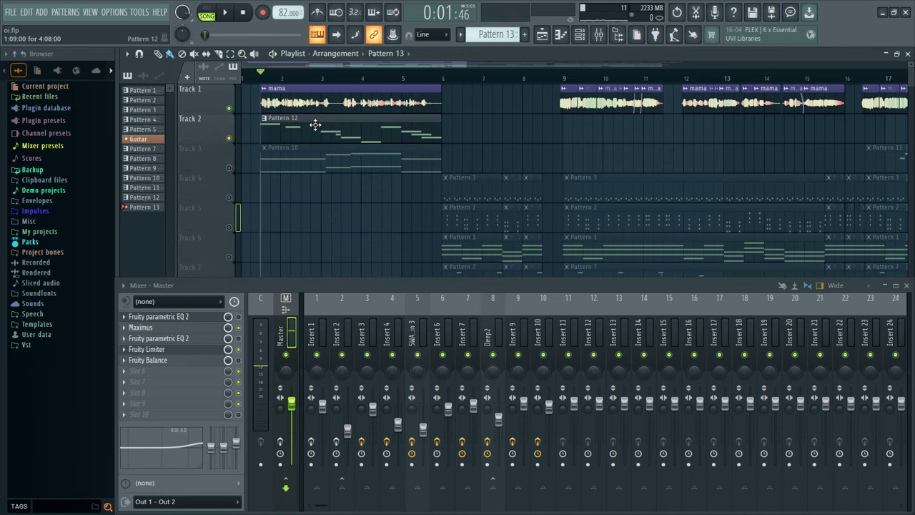
{"action": "double_click", "coordinate": [269, 121]}
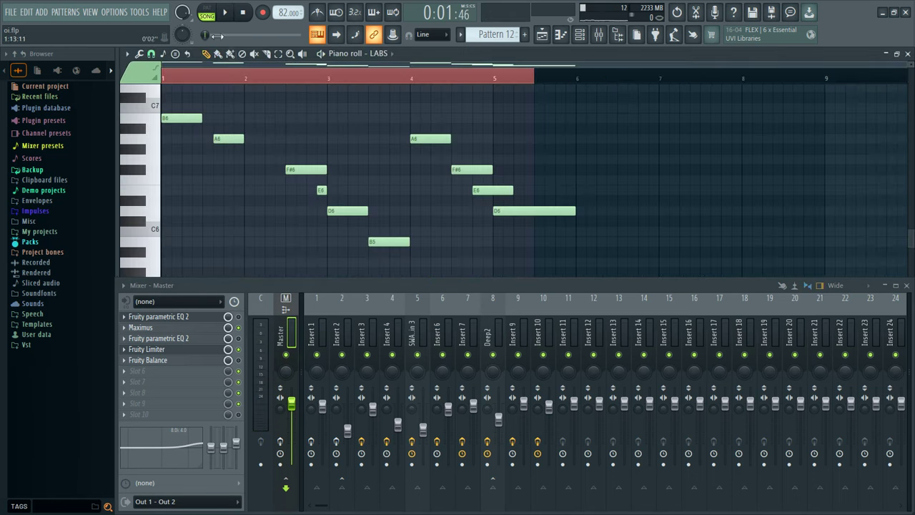
{"action": "key", "text": "space"}
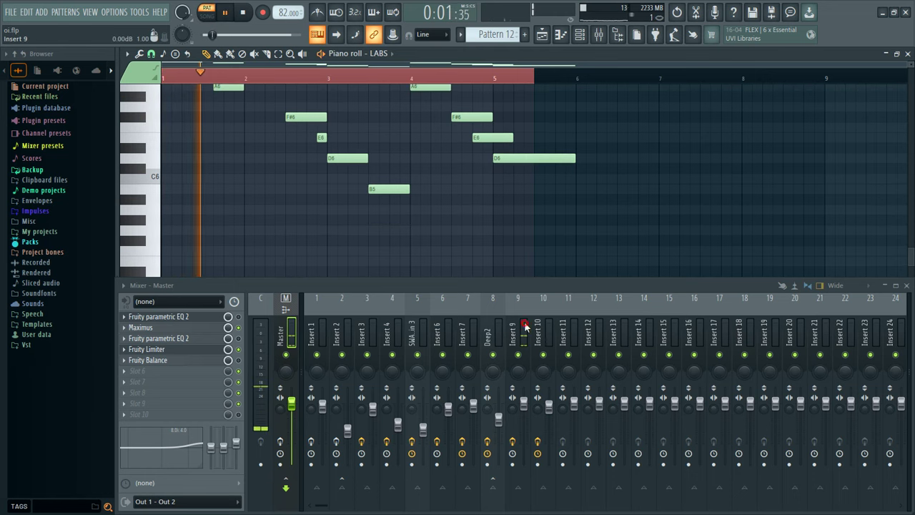
- On mixer Insert 9, add Fruity Parametric EQ 2 in slot 3 with the lowest band cut, and Soundgoodizer in slot 5
{"action": "left_click", "coordinate": [524, 331]}
{"action": "left_click", "coordinate": [175, 338]}
{"action": "left_click", "coordinate": [358, 213]}
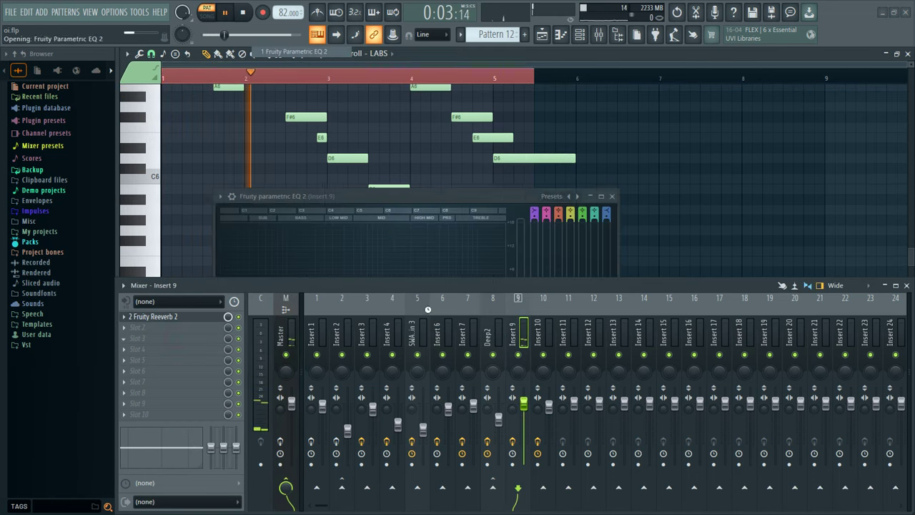
{"action": "left_click_drag", "start_coordinate": [216, 169], "coordinate": [184, 234]}
{"action": "left_click", "coordinate": [174, 362]}
{"action": "left_click", "coordinate": [286, 84]}
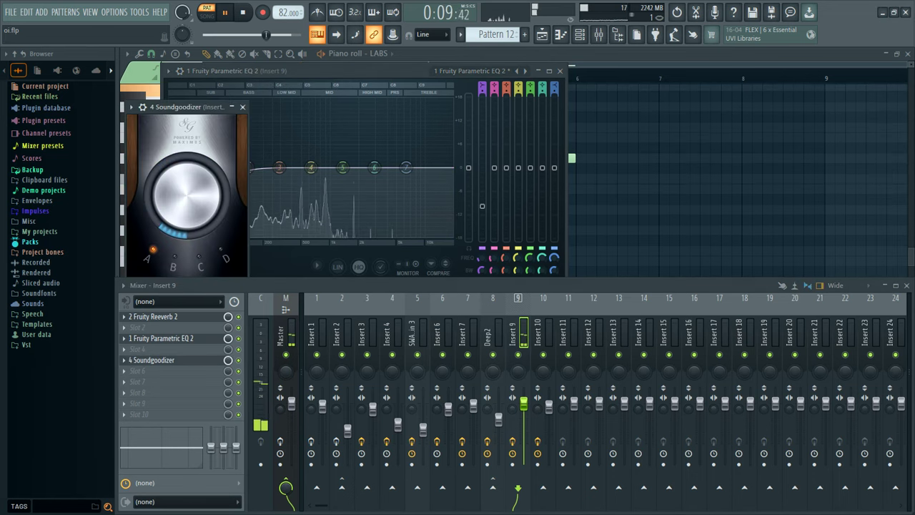
- Close the plugin windows, return to the playlist, unmute Track 3 and mute Track 2
{"action": "right_click", "coordinate": [718, 171]}
{"action": "left_click", "coordinate": [543, 34]}
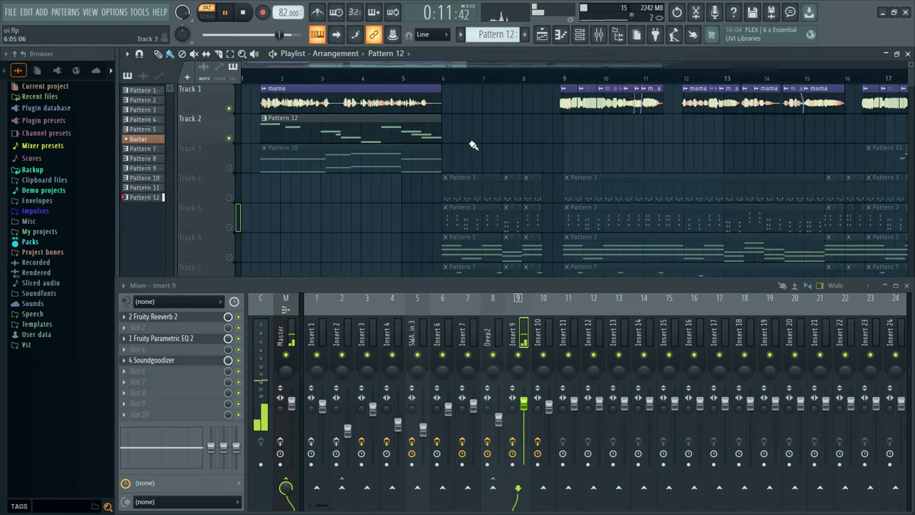
{"action": "left_click", "coordinate": [228, 168]}
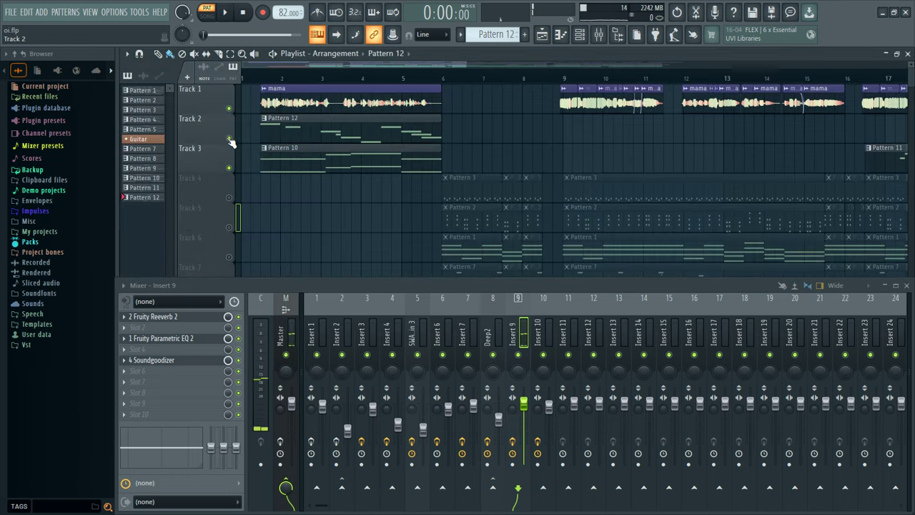
{"action": "left_click", "coordinate": [228, 139]}
- Play the arrangement and examine the Violin ensemble 2 notes of Pattern 10 in the piano roll before returning to the playlist
{"action": "left_click", "coordinate": [302, 153]}
{"action": "key", "text": "space"}
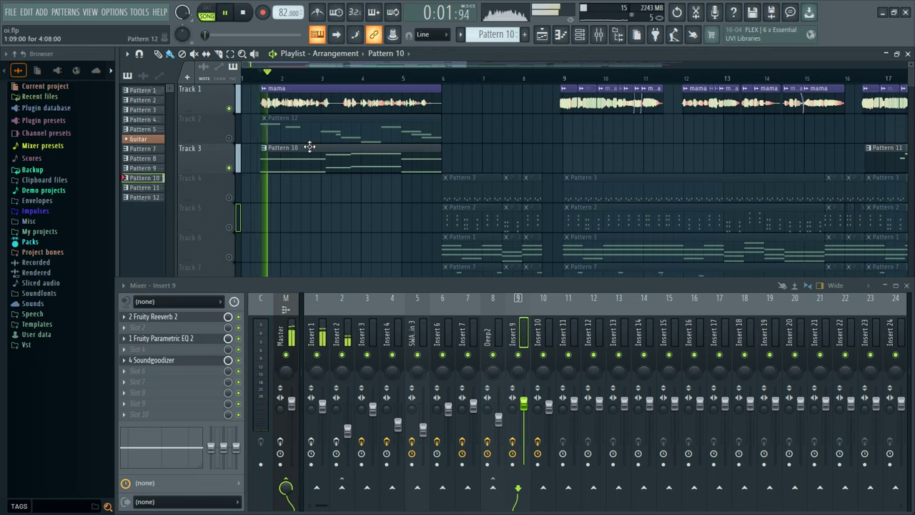
{"action": "double_click", "coordinate": [307, 157]}
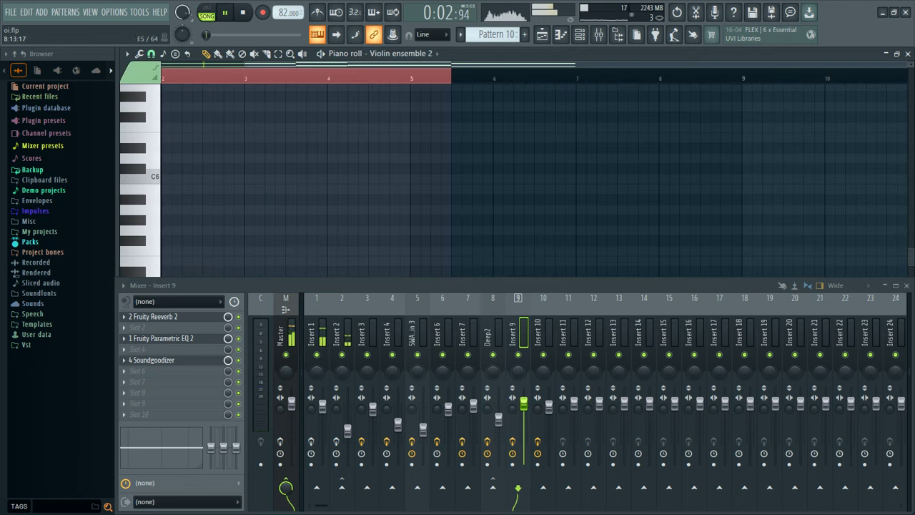
{"action": "left_click", "coordinate": [906, 285]}
{"action": "scroll", "coordinate": [333, 296], "scroll_direction": "up", "scroll_amount": 2}
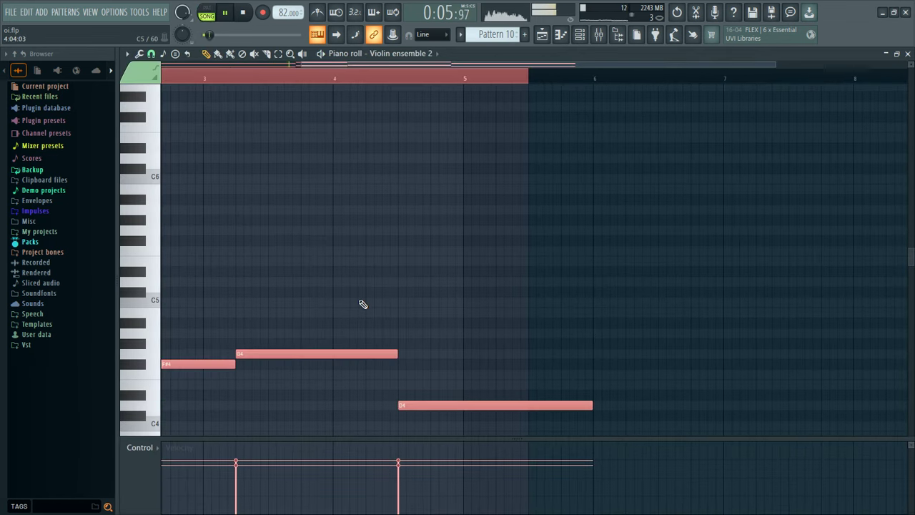
{"action": "scroll", "coordinate": [517, 239], "scroll_direction": "down", "scroll_amount": 4}
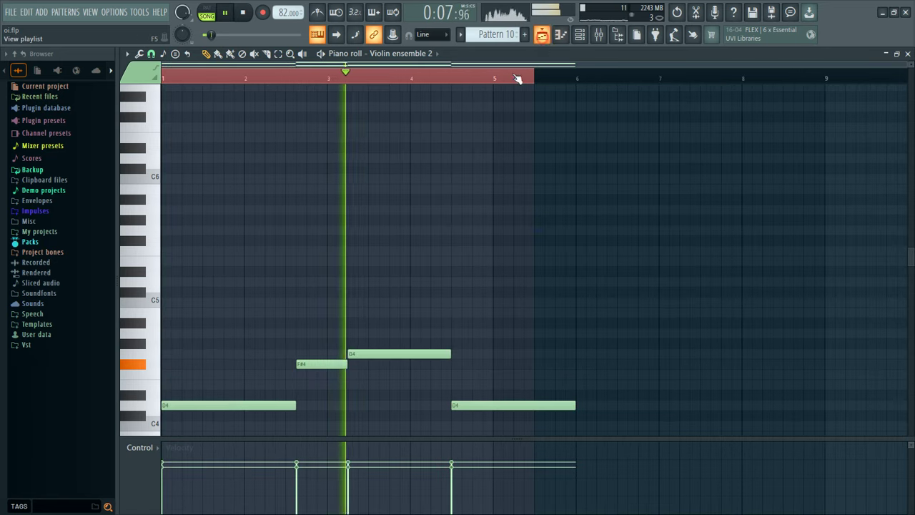
{"action": "left_click", "coordinate": [542, 40]}
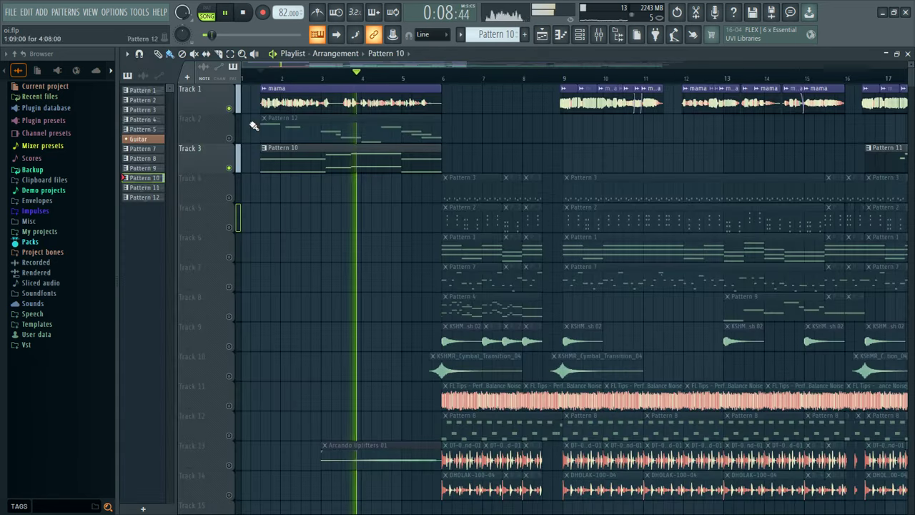
- Show the mixer again and unmute Track 2 to play it together with Track 3
{"action": "left_click", "coordinate": [603, 39]}
{"action": "left_click", "coordinate": [541, 151]}
{"action": "right_click", "coordinate": [558, 150]}
{"action": "left_click", "coordinate": [561, 154]}
{"action": "right_click", "coordinate": [572, 158]}
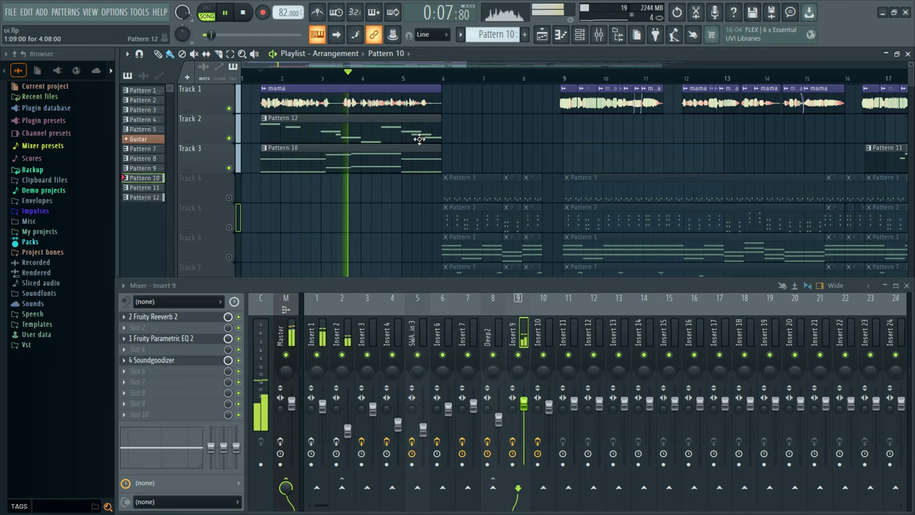
- Replay the arrangement and examine the settings of both Fruity Limiter plugins on mixer Insert 1
{"action": "scroll", "coordinate": [420, 138], "scroll_direction": "down", "scroll_amount": 2}
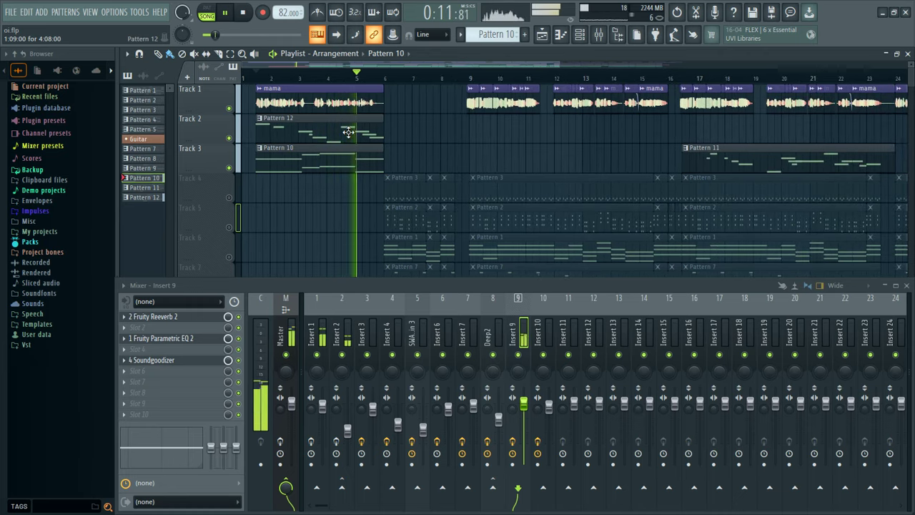
{"action": "left_click", "coordinate": [319, 331]}
{"action": "key", "text": "space"}
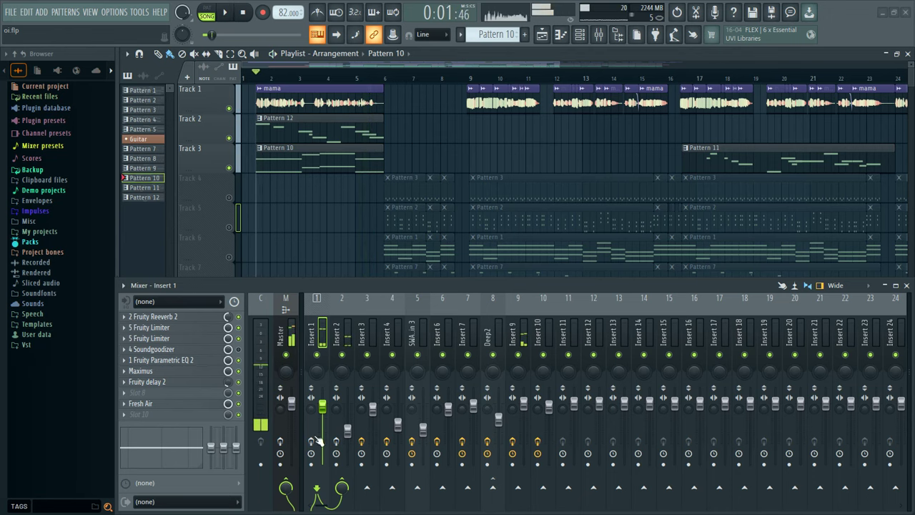
{"action": "scroll", "coordinate": [301, 442], "scroll_direction": "down", "scroll_amount": 2}
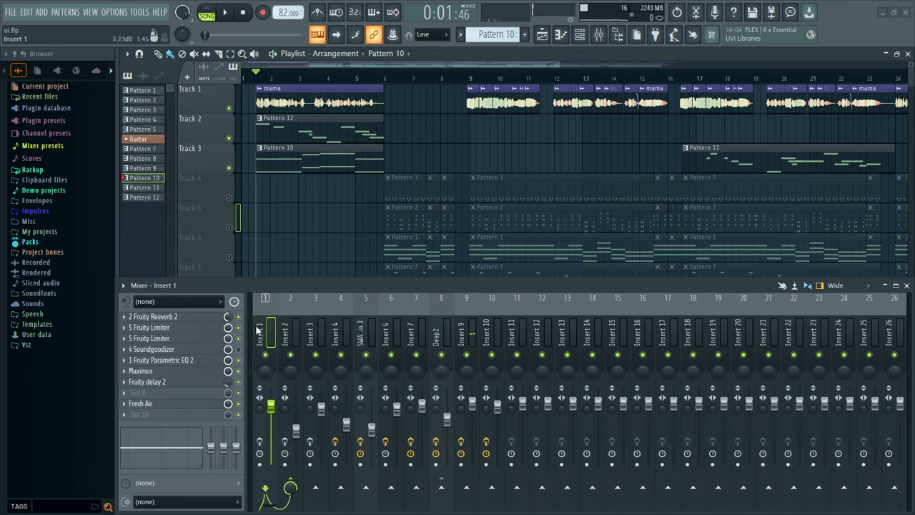
{"action": "scroll", "coordinate": [327, 442], "scroll_direction": "up", "scroll_amount": 2}
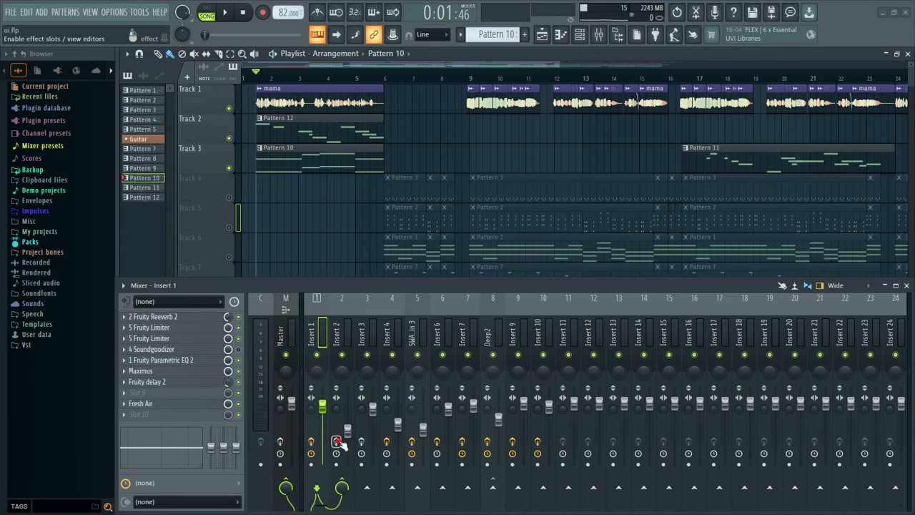
{"action": "key", "text": "space"}
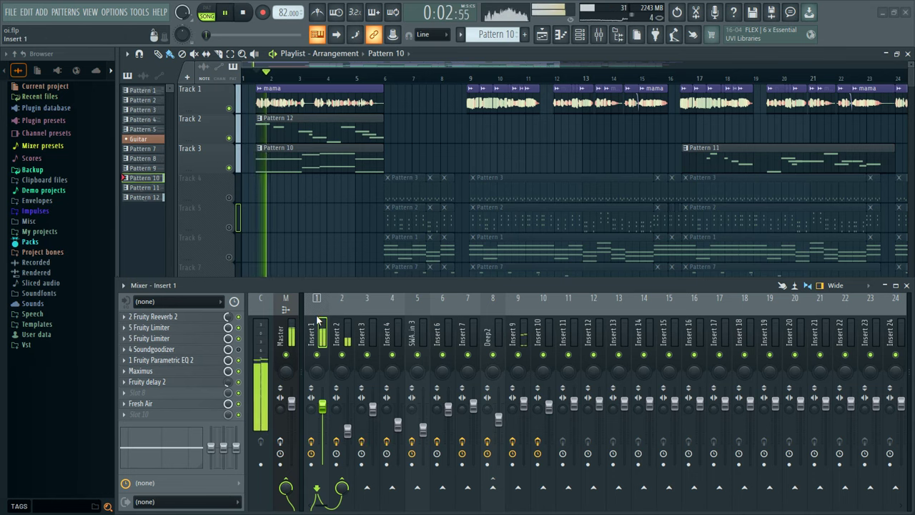
{"action": "left_click", "coordinate": [204, 339]}
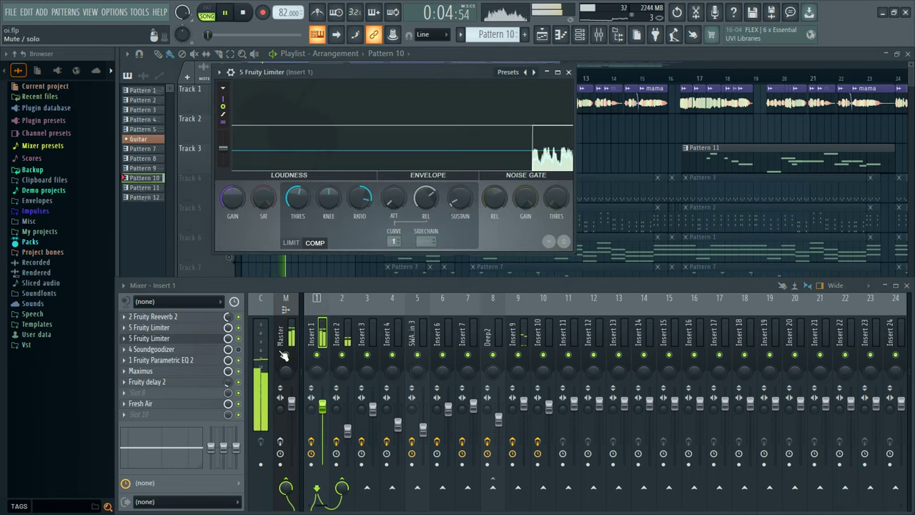
{"action": "left_click", "coordinate": [207, 328]}
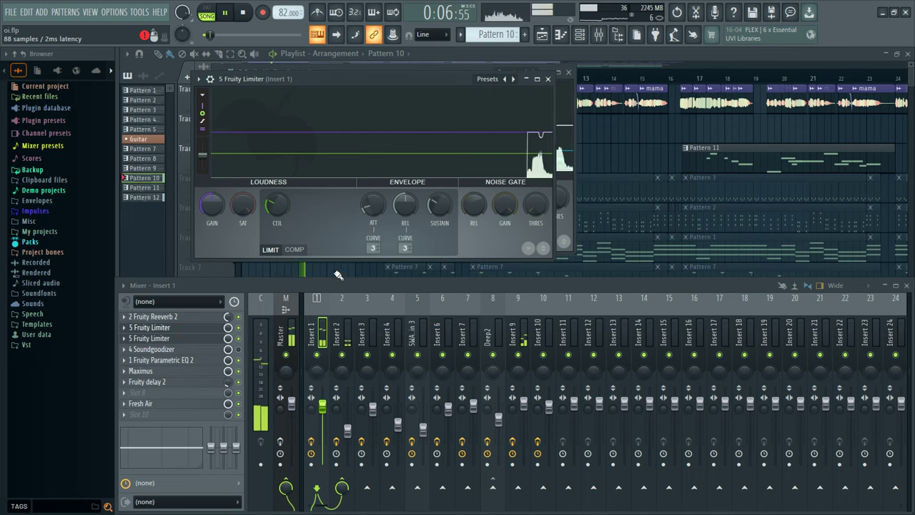
{"action": "right_click", "coordinate": [604, 144]}
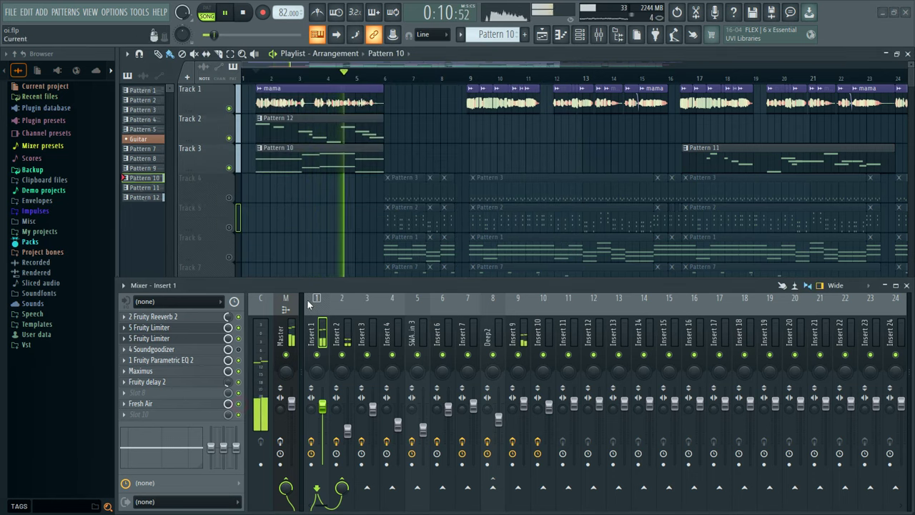
{"action": "left_click", "coordinate": [256, 327]}
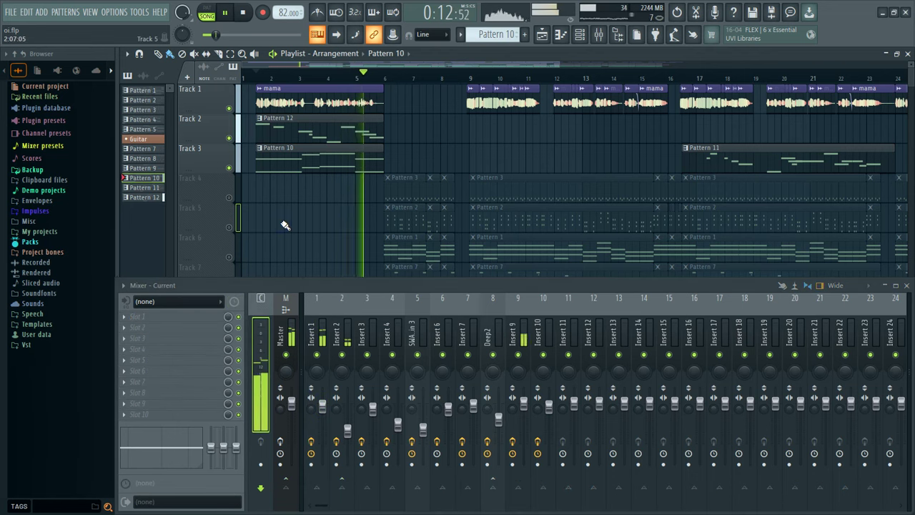
- Play the vocal section from bar 9, try raising the Insert 2 fader, and undo the fader change
{"action": "left_click", "coordinate": [470, 75]}
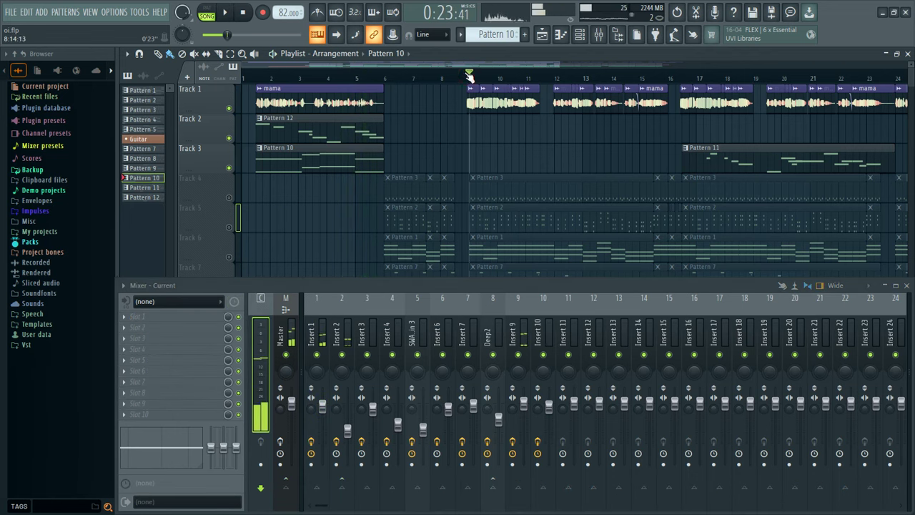
{"action": "scroll", "coordinate": [469, 75], "scroll_direction": "up", "scroll_amount": 4}
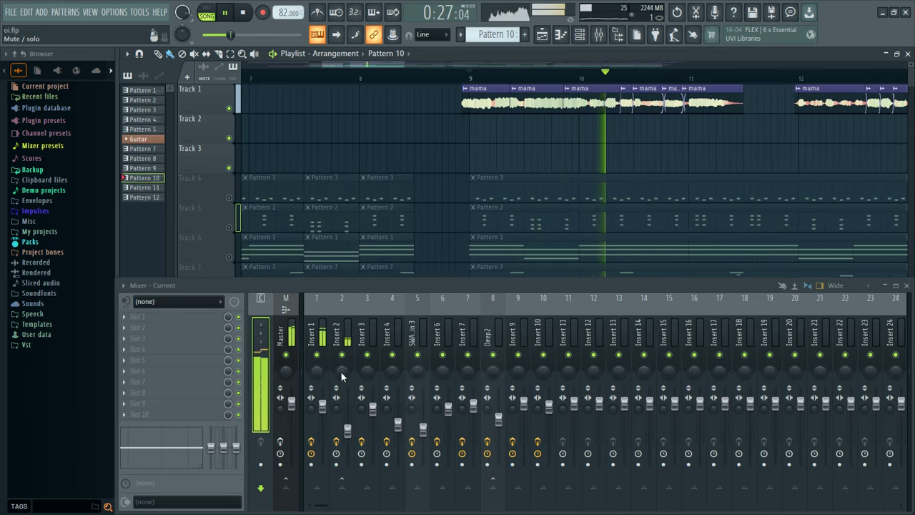
{"action": "left_click_drag", "start_coordinate": [347, 429], "coordinate": [351, 390]}
{"action": "key", "text": "ctrl+z"}
{"action": "key", "text": "space"}
{"action": "left_click", "coordinate": [262, 336]}
{"action": "key", "text": "space"}
- Audition the vocal arrangement from about bars 12, 16 and 32
{"action": "scroll", "coordinate": [469, 136], "scroll_direction": "down", "scroll_amount": 3}
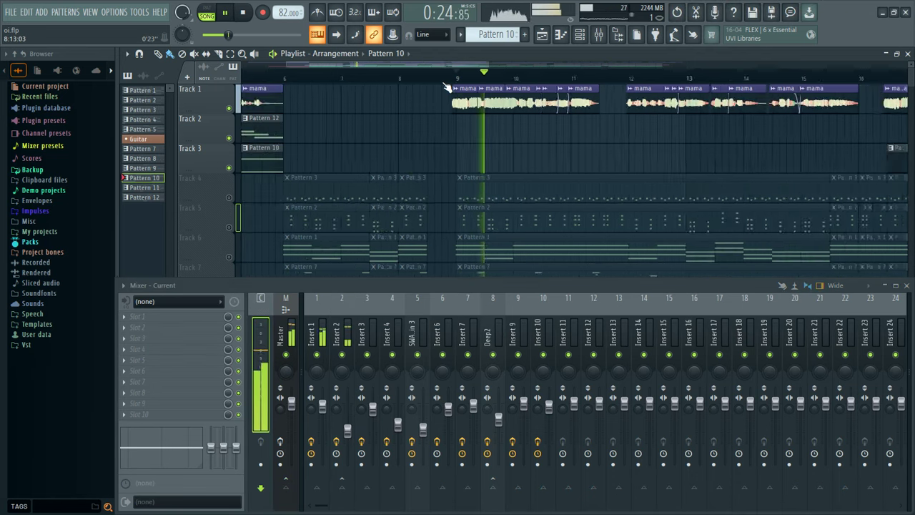
{"action": "left_click", "coordinate": [538, 77]}
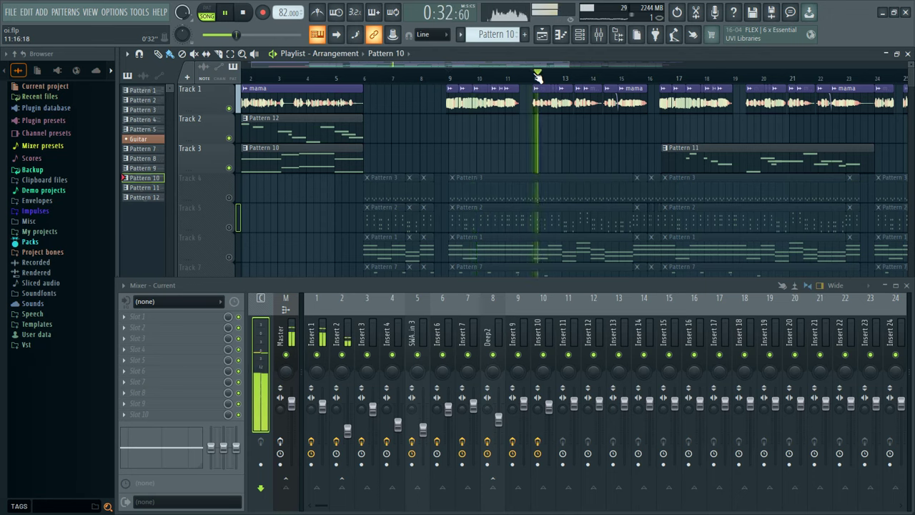
{"action": "scroll", "coordinate": [529, 80], "scroll_direction": "down", "scroll_amount": 3}
{"action": "left_click", "coordinate": [485, 78]}
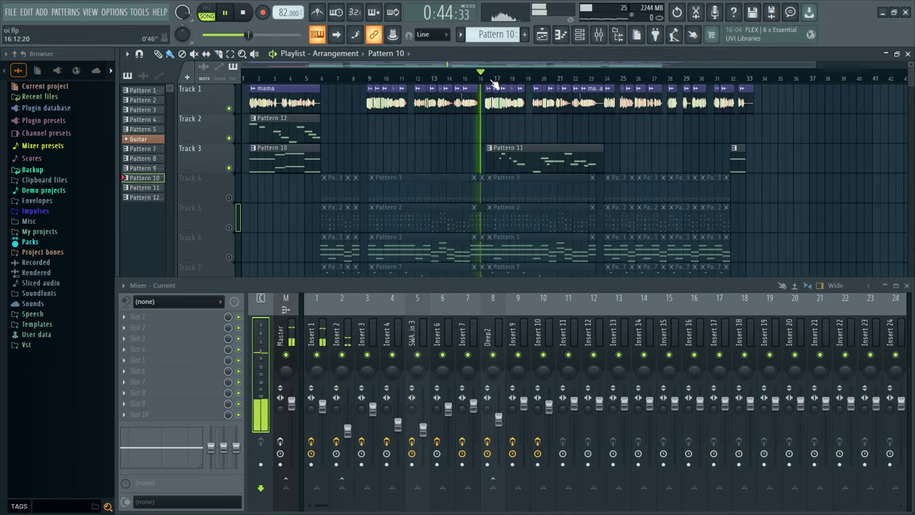
{"action": "scroll", "coordinate": [505, 85], "scroll_direction": "up", "scroll_amount": 2}
{"action": "scroll", "coordinate": [506, 80], "scroll_direction": "down", "scroll_amount": 2}
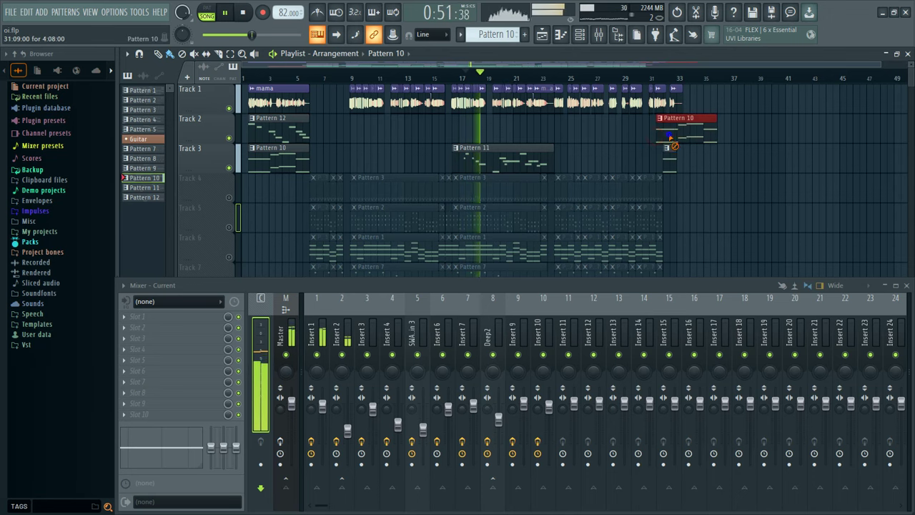
{"action": "left_click", "coordinate": [664, 76]}
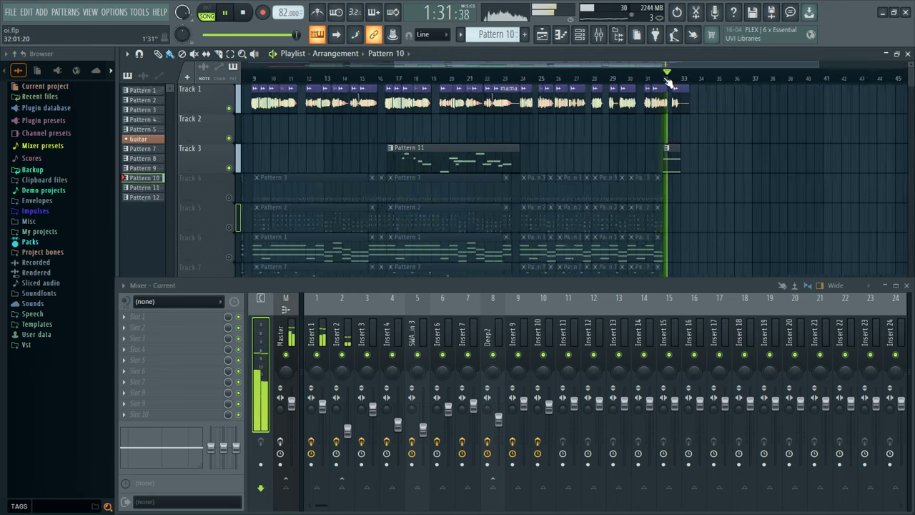
- Stop playback and unmute Track 4 and Track 5
{"action": "key", "text": "space"}
{"action": "left_click", "coordinate": [229, 198]}
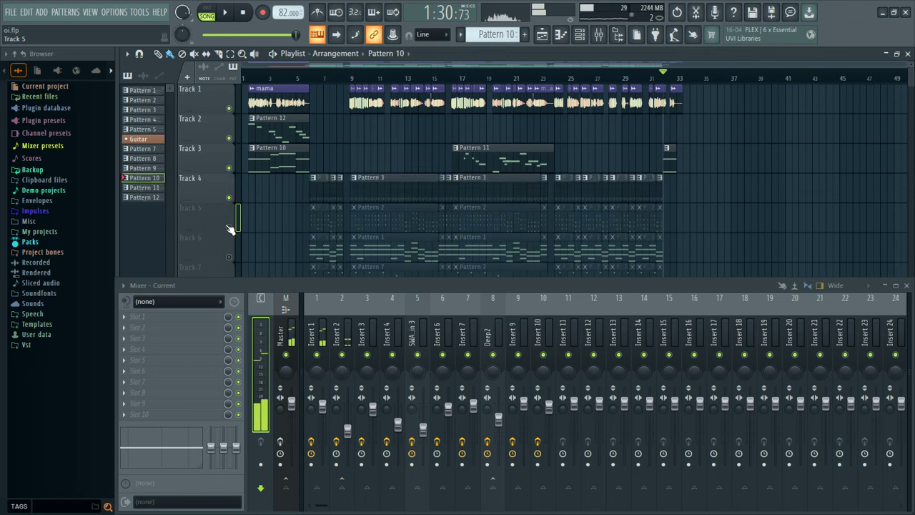
{"action": "left_click", "coordinate": [228, 227]}
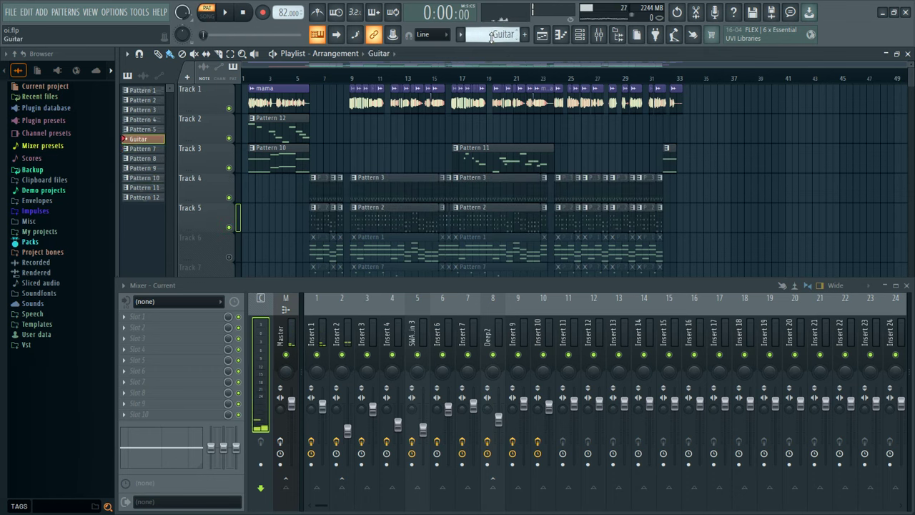
- Open the channel rack and audition the project's patterns from Pattern 1 through Pattern 12
{"action": "left_click", "coordinate": [580, 34]}
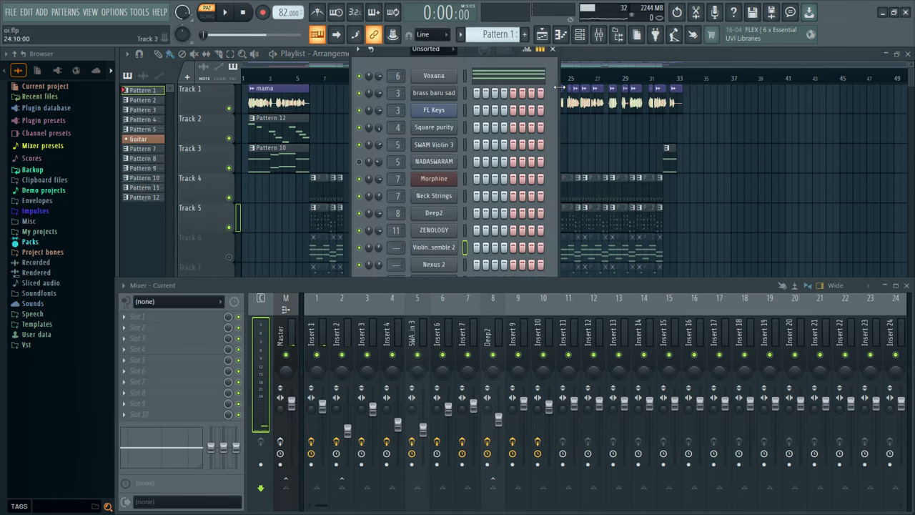
{"action": "key", "text": "space"}
{"action": "scroll", "coordinate": [498, 33], "scroll_direction": "down", "scroll_amount": 6}
{"action": "key", "text": "space"}
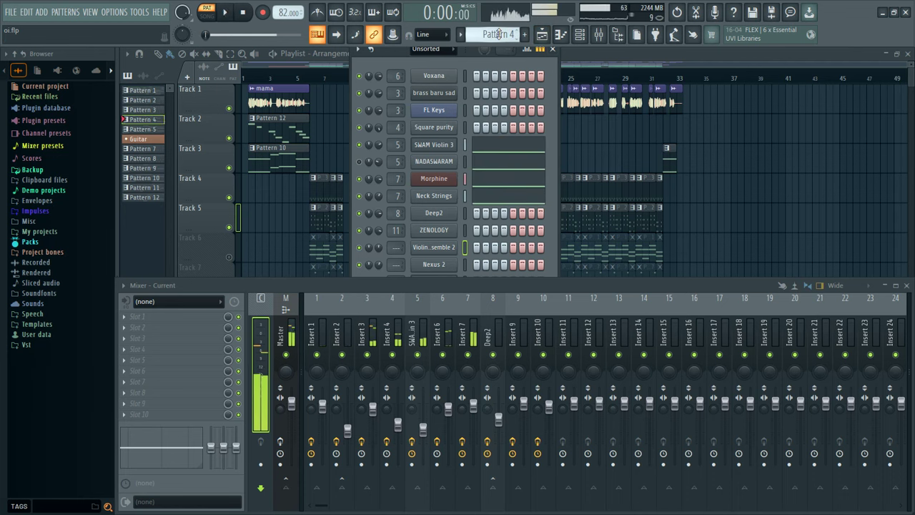
{"action": "scroll", "coordinate": [498, 34], "scroll_direction": "down", "scroll_amount": 4}
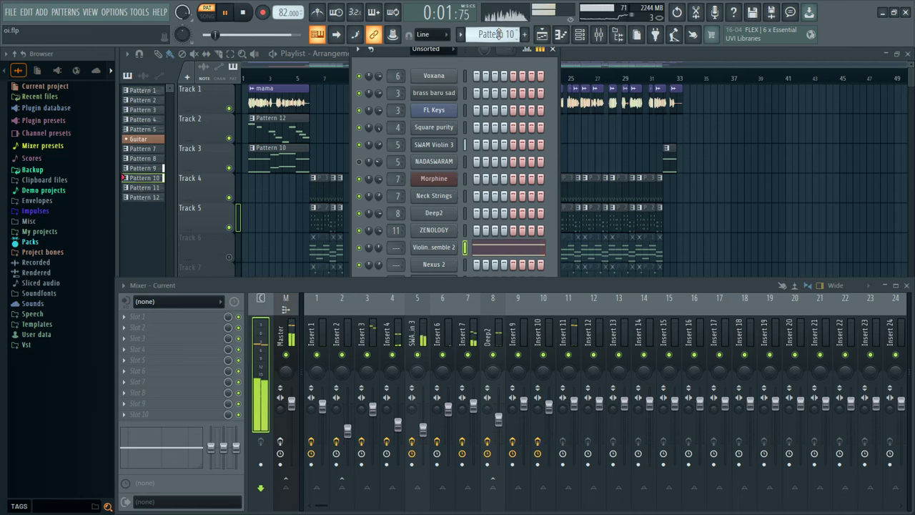
{"action": "key", "text": "space"}
{"action": "scroll", "coordinate": [498, 34], "scroll_direction": "down", "scroll_amount": 1}
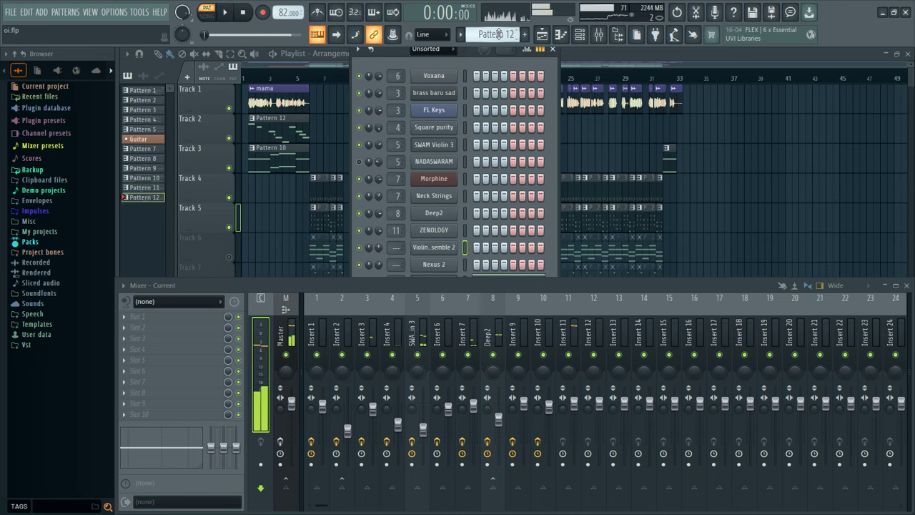
- Return to the playlist at about bar 6 and unmute Track 6 and the tracks below it
{"action": "key", "text": "F6"}
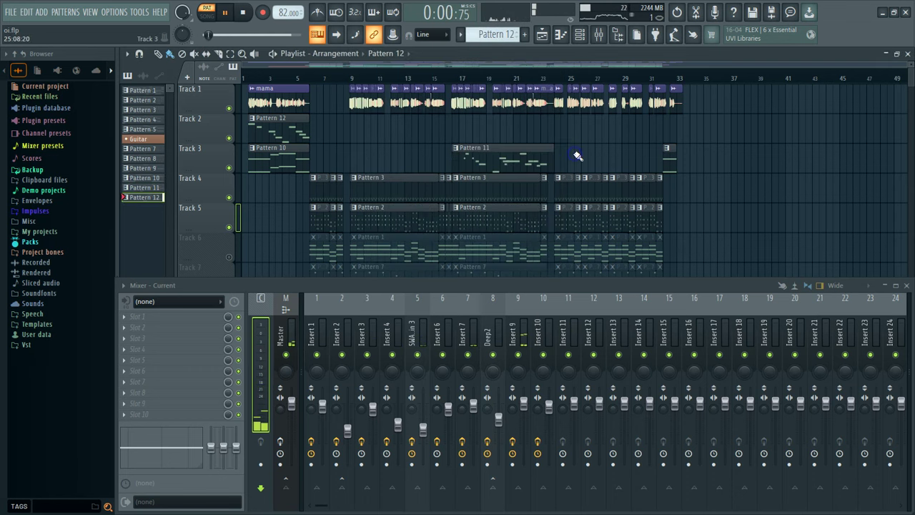
{"action": "left_click", "coordinate": [311, 79]}
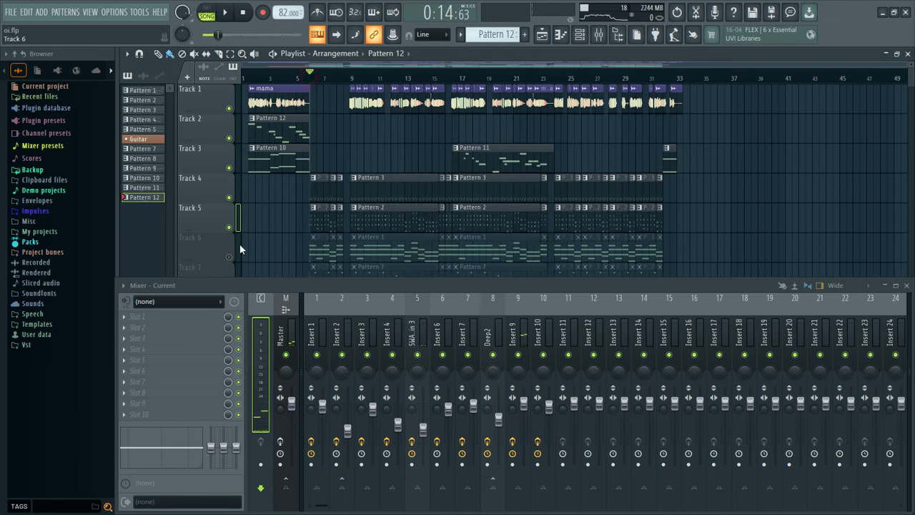
{"action": "left_click", "coordinate": [230, 256]}
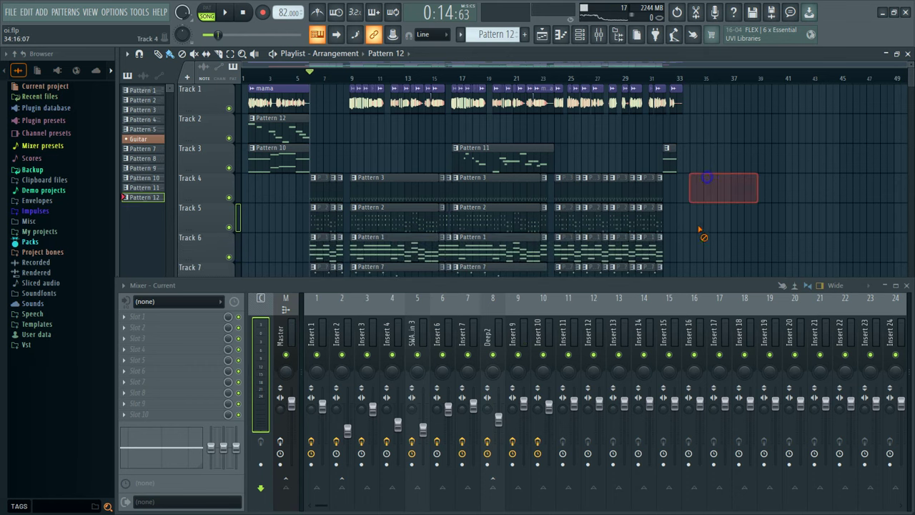
- Show the Audio group in the channel rack and view the channel settings of the FL Tips - Perfect Balance Noise clip
{"action": "left_click", "coordinate": [582, 35]}
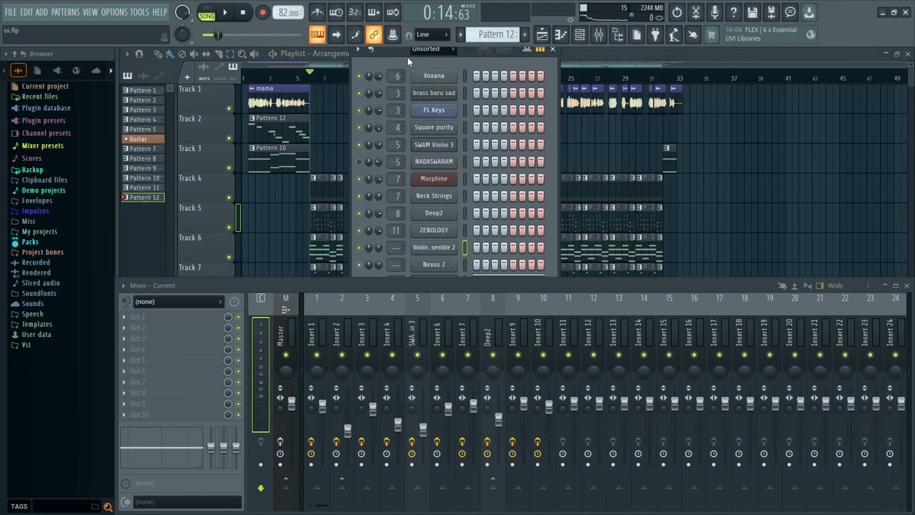
{"action": "left_click", "coordinate": [426, 49]}
{"action": "left_click", "coordinate": [422, 76]}
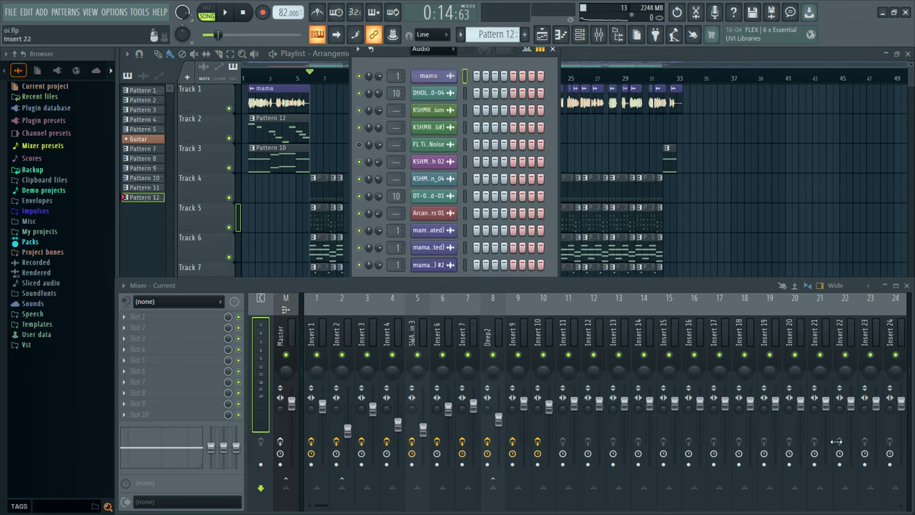
{"action": "left_click", "coordinate": [422, 144]}
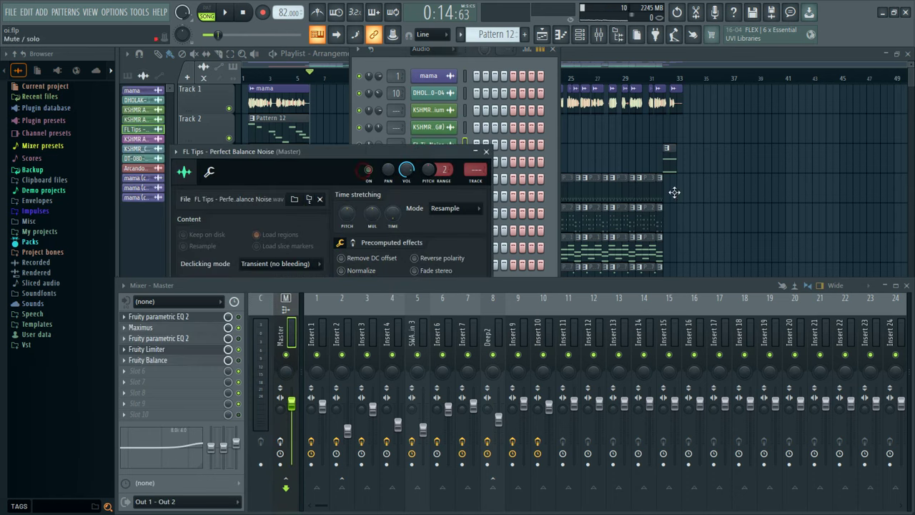
{"action": "left_click", "coordinate": [486, 152]}
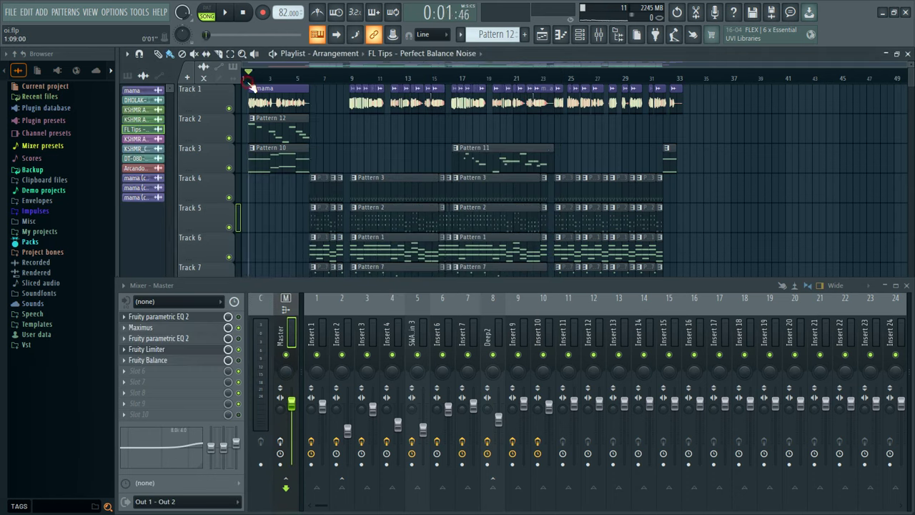
- Play the full song from bar 1 with the Current mixer track selected and look over the arrangement of all tracks
{"action": "left_click", "coordinate": [259, 309]}
{"action": "key", "text": "space"}
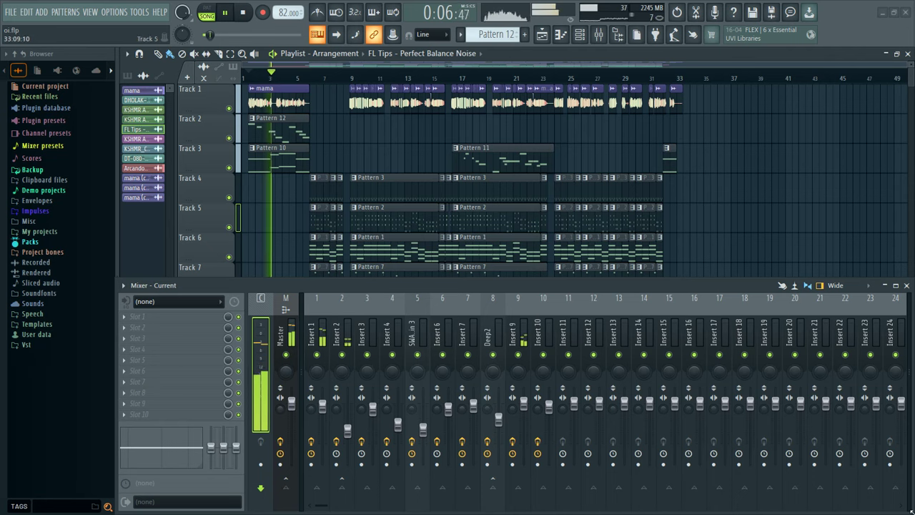
{"action": "scroll", "coordinate": [363, 133], "scroll_direction": "down", "scroll_amount": 3}
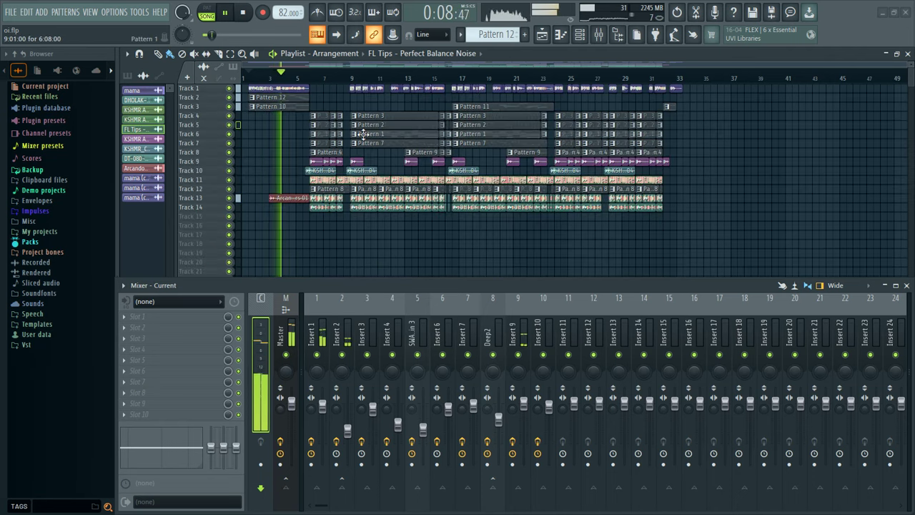
{"action": "scroll", "coordinate": [282, 139], "scroll_direction": "up", "scroll_amount": 2}
{"action": "scroll", "coordinate": [280, 140], "scroll_direction": "up", "scroll_amount": 3}
{"action": "scroll", "coordinate": [280, 139], "scroll_direction": "down", "scroll_amount": 2}
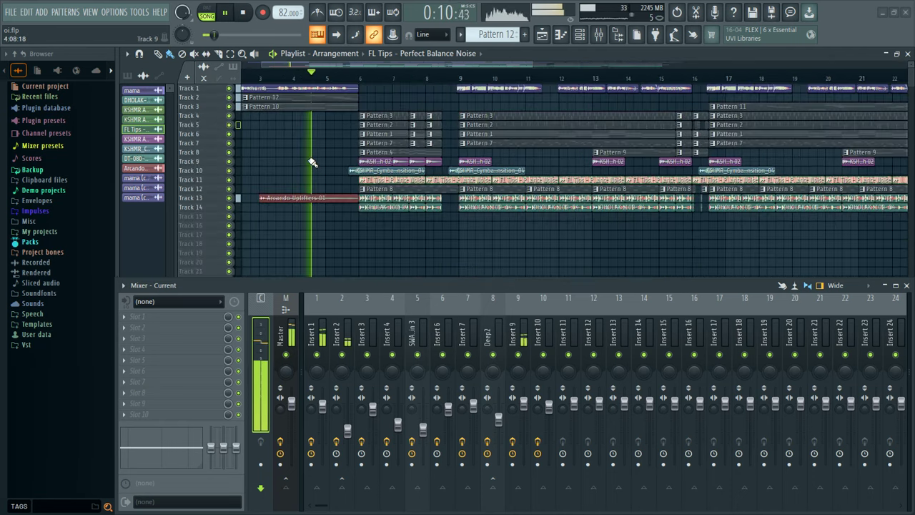
{"action": "scroll", "coordinate": [312, 164], "scroll_direction": "up", "scroll_amount": 2}
{"action": "scroll", "coordinate": [319, 166], "scroll_direction": "up", "scroll_amount": 4}
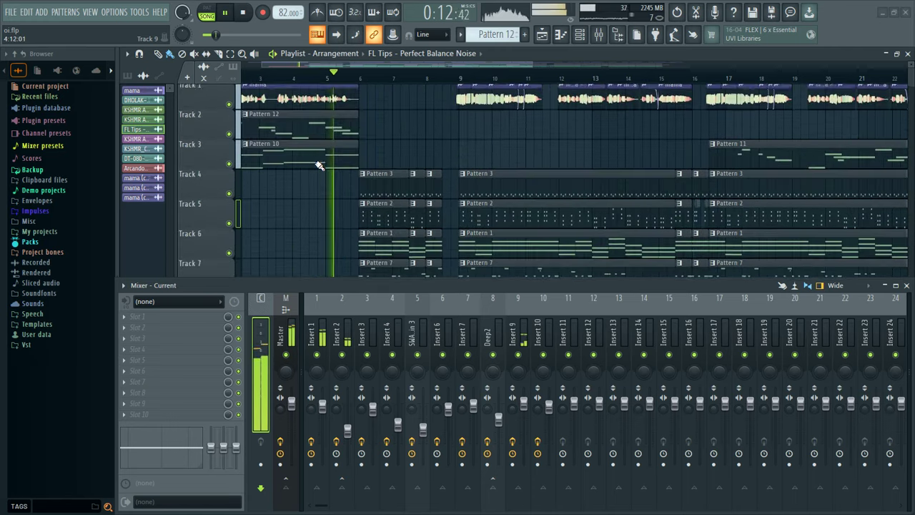
{"action": "scroll", "coordinate": [348, 81], "scroll_direction": "down", "scroll_amount": 5}
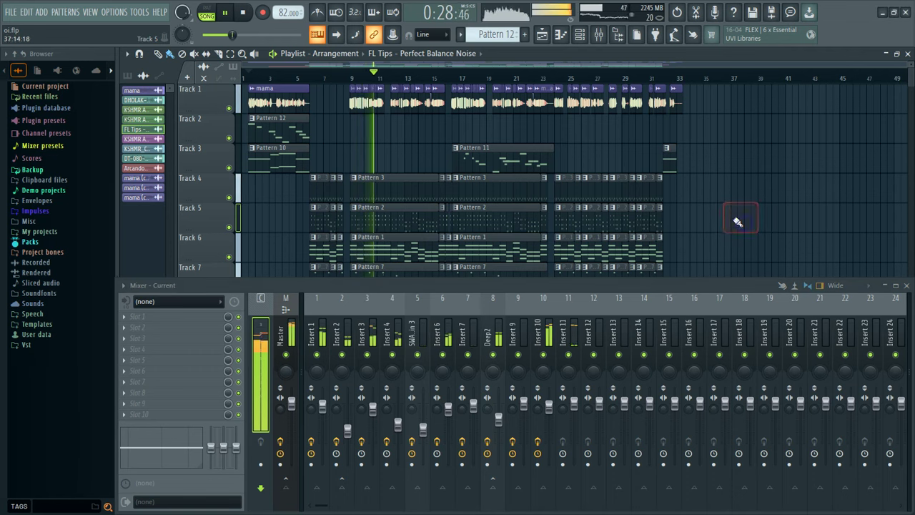
{"action": "left_click_drag", "start_coordinate": [732, 216], "coordinate": [815, 225]}
{"action": "right_click", "coordinate": [811, 219]}
{"action": "left_click_drag", "start_coordinate": [739, 227], "coordinate": [781, 225]}
{"action": "right_click", "coordinate": [781, 223]}
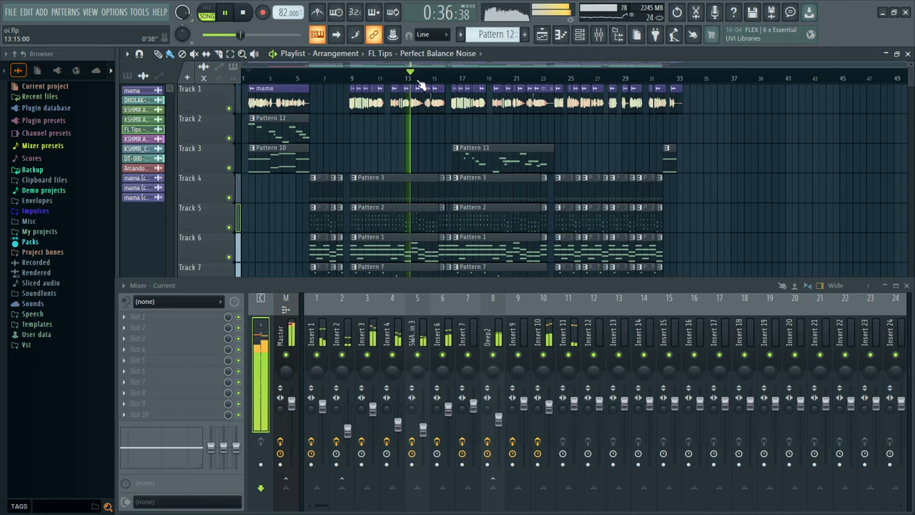
{"action": "left_click", "coordinate": [440, 18]}
{"action": "left_click", "coordinate": [453, 43]}
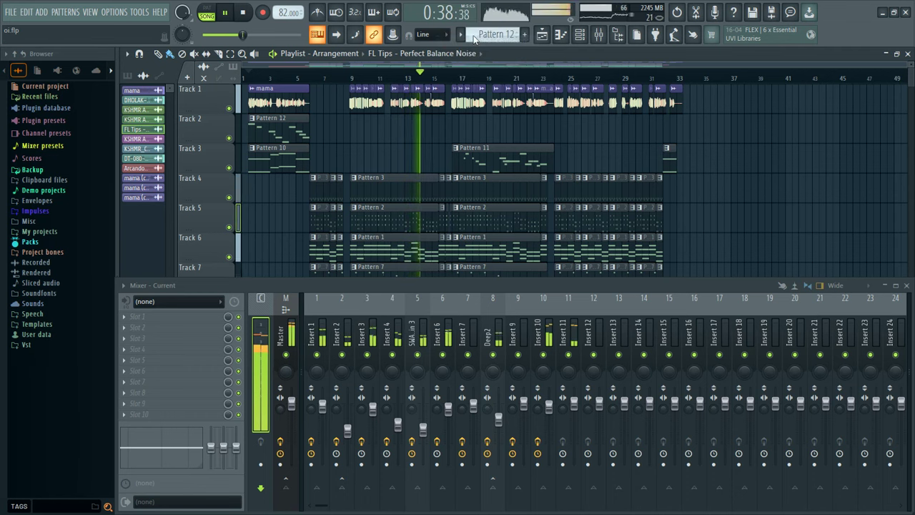
{"action": "left_click", "coordinate": [498, 16]}
{"action": "left_click", "coordinate": [487, 60]}
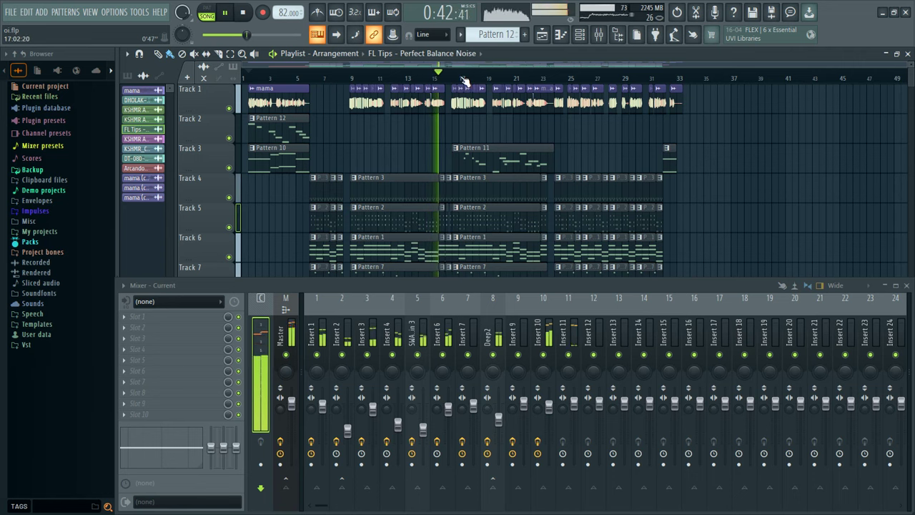
- Review the lower playlist tracks and view the channel settings of the KSHMR_Cymbal_Transition_04 clip on Track 10 near bar 17
{"action": "scroll", "coordinate": [454, 108], "scroll_direction": "down", "scroll_amount": 3}
{"action": "scroll", "coordinate": [453, 111], "scroll_direction": "up", "scroll_amount": 3}
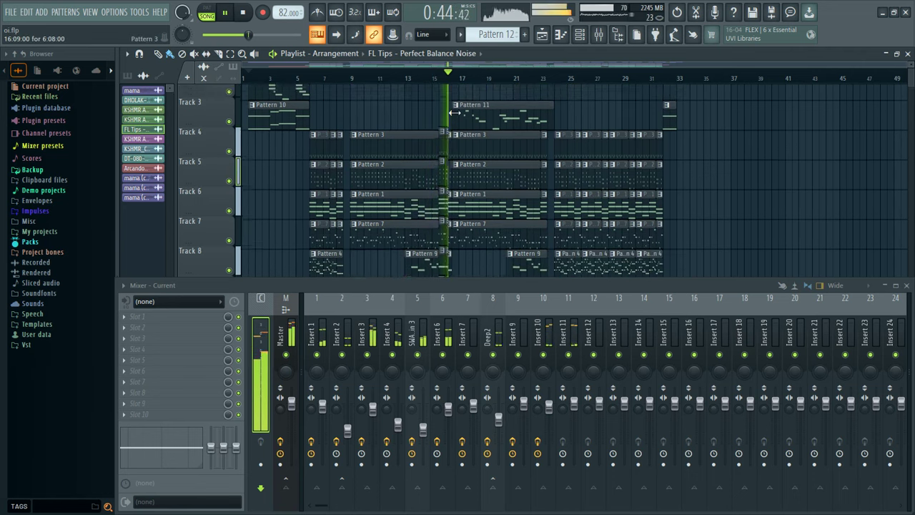
{"action": "scroll", "coordinate": [453, 112], "scroll_direction": "down", "scroll_amount": 5}
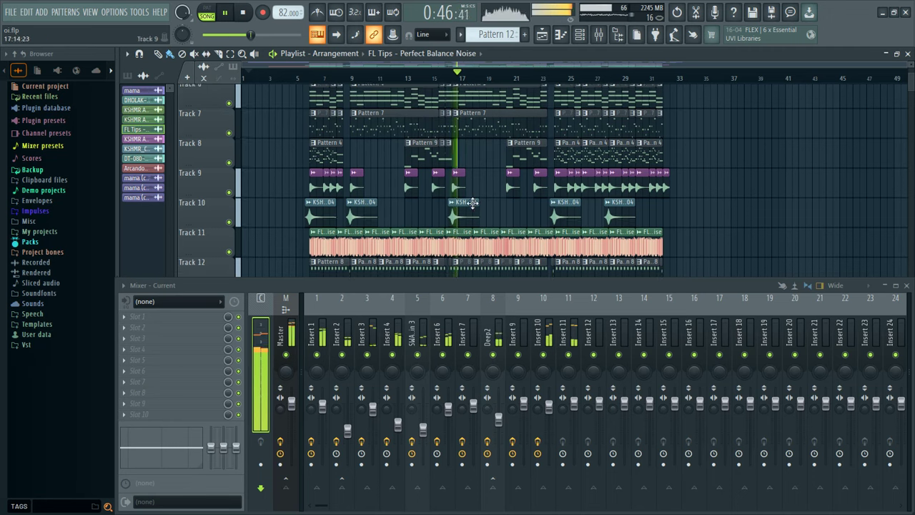
{"action": "double_click", "coordinate": [463, 205]}
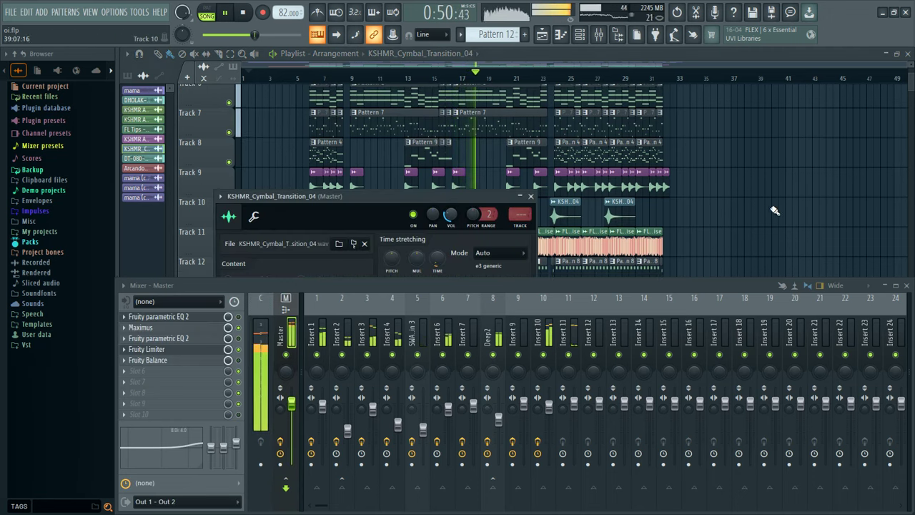
{"action": "key", "text": "Escape"}
{"action": "scroll", "coordinate": [648, 207], "scroll_direction": "up", "scroll_amount": 5}
{"action": "scroll", "coordinate": [543, 87], "scroll_direction": "up", "scroll_amount": 5}
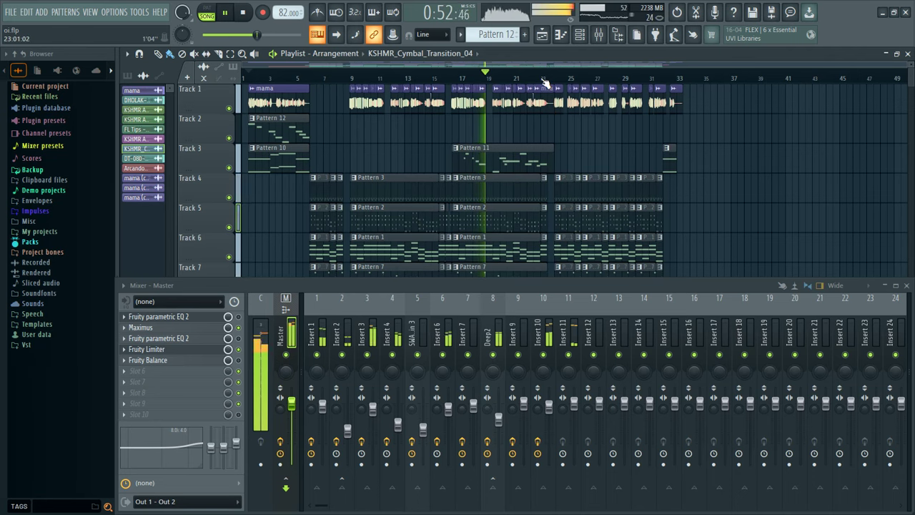
- Solo Track 1 to hear its vocals from bar 24, and bring all the other tracks back in
{"action": "scroll", "coordinate": [544, 84], "scroll_direction": "down", "scroll_amount": 3}
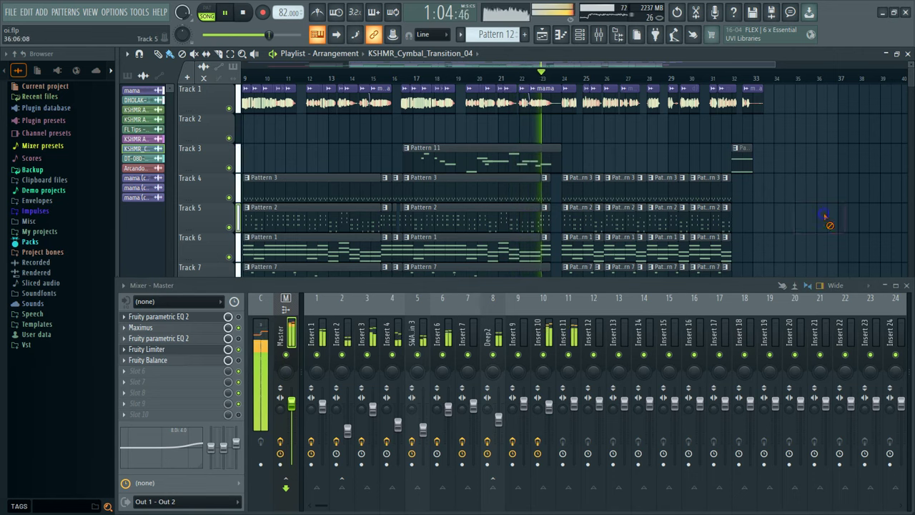
{"action": "scroll", "coordinate": [550, 77], "scroll_direction": "up", "scroll_amount": 5}
{"action": "scroll", "coordinate": [558, 80], "scroll_direction": "down", "scroll_amount": 5}
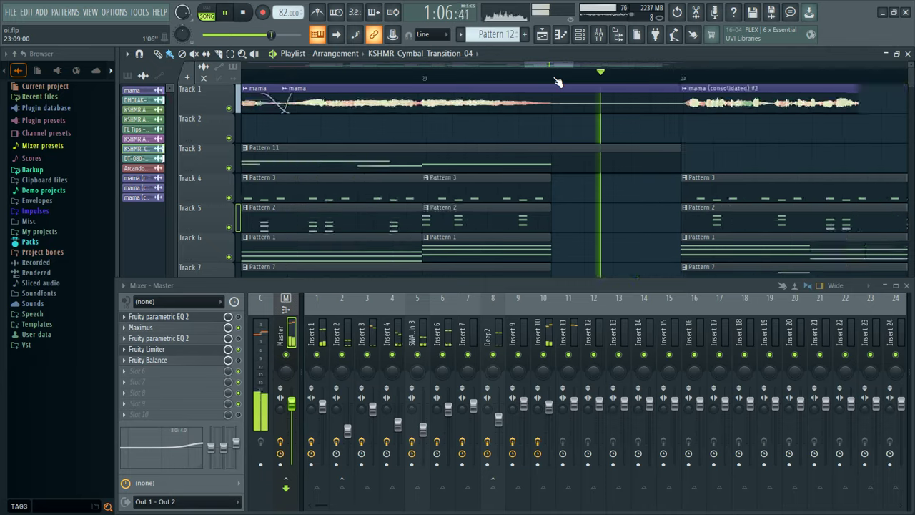
{"action": "scroll", "coordinate": [506, 86], "scroll_direction": "down", "scroll_amount": 3}
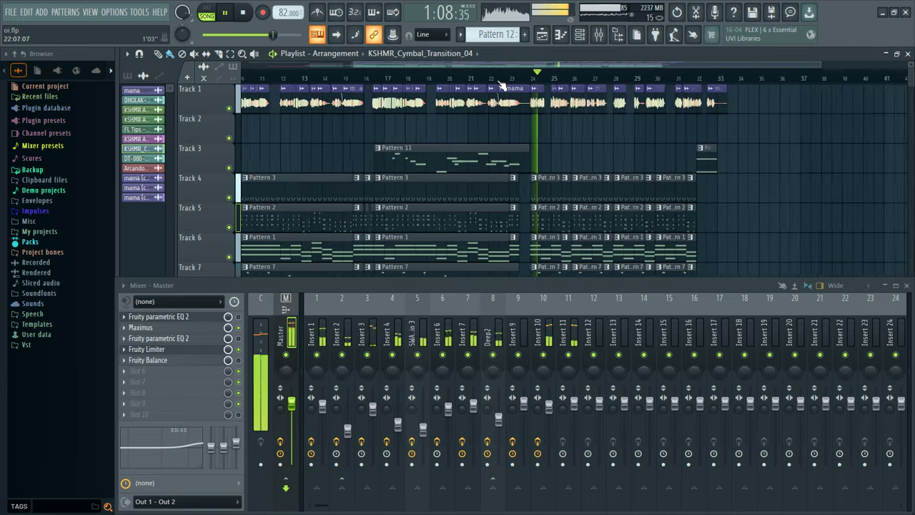
{"action": "left_click", "coordinate": [229, 109], "text": "ctrl"}
{"action": "left_click", "coordinate": [473, 76]}
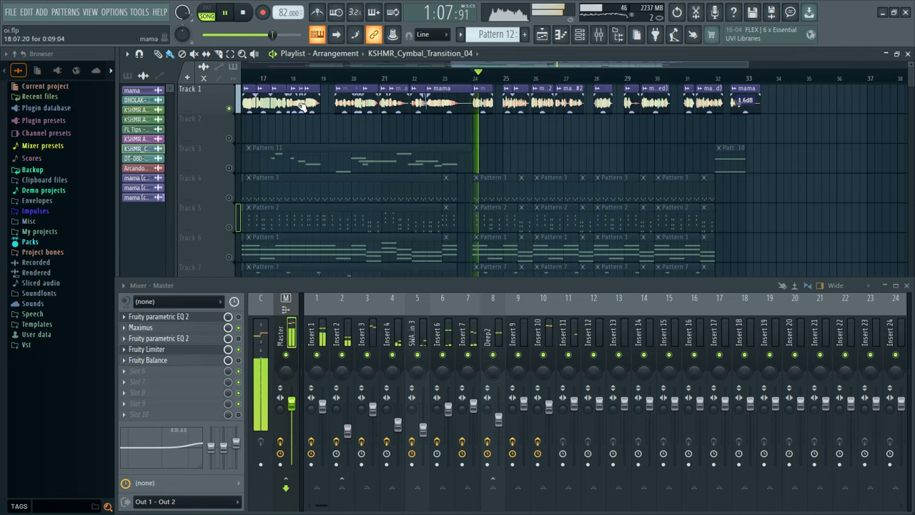
{"action": "right_click", "coordinate": [229, 110]}
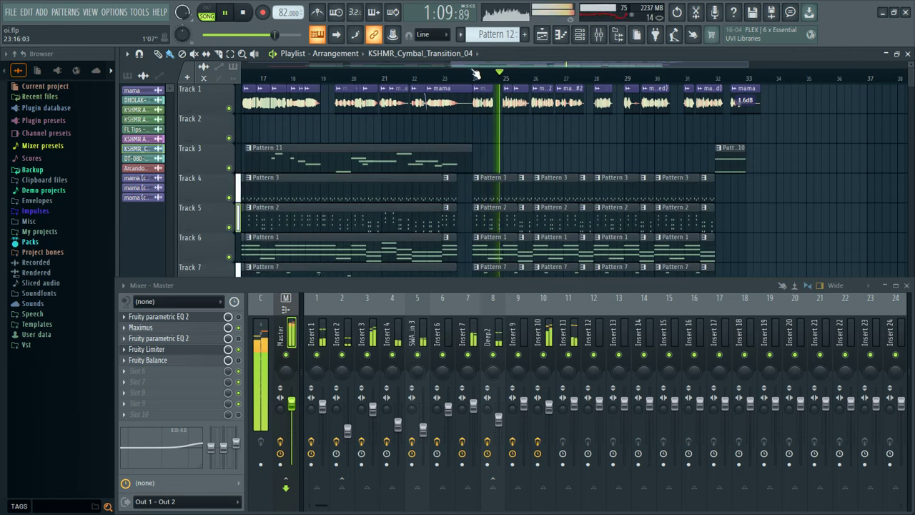
- Set the CPU meter's refresh rate to Fast and switch on smart disable for all plugins
{"action": "scroll", "coordinate": [476, 74], "scroll_direction": "down", "scroll_amount": 2}
{"action": "right_click", "coordinate": [600, 6]}
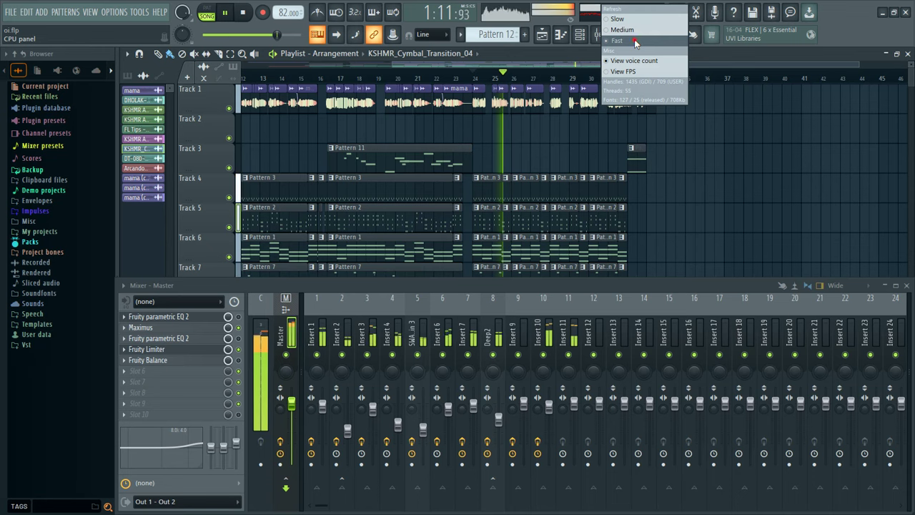
{"action": "left_click", "coordinate": [635, 41]}
{"action": "left_click", "coordinate": [139, 11]}
{"action": "mouse_move", "coordinate": [157, 47]}
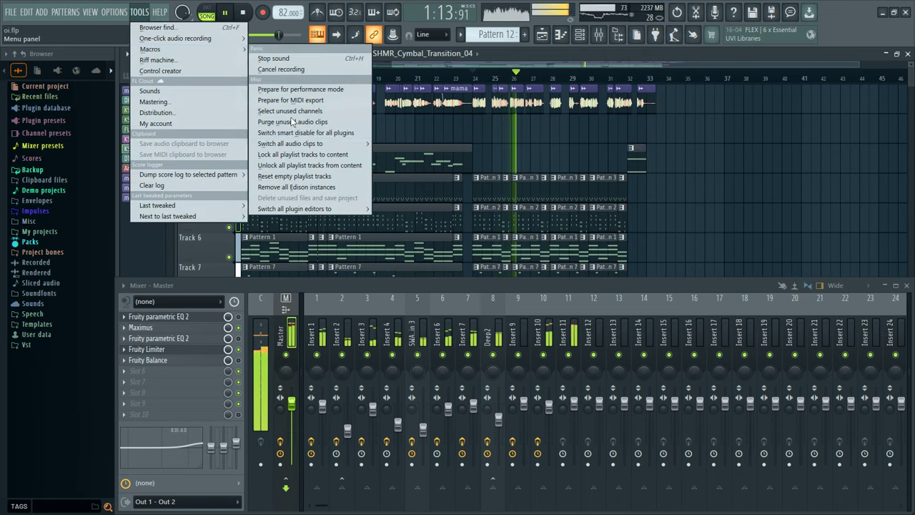
{"action": "left_click", "coordinate": [307, 133]}
{"action": "left_click", "coordinate": [682, 194]}
{"action": "right_click", "coordinate": [705, 181]}
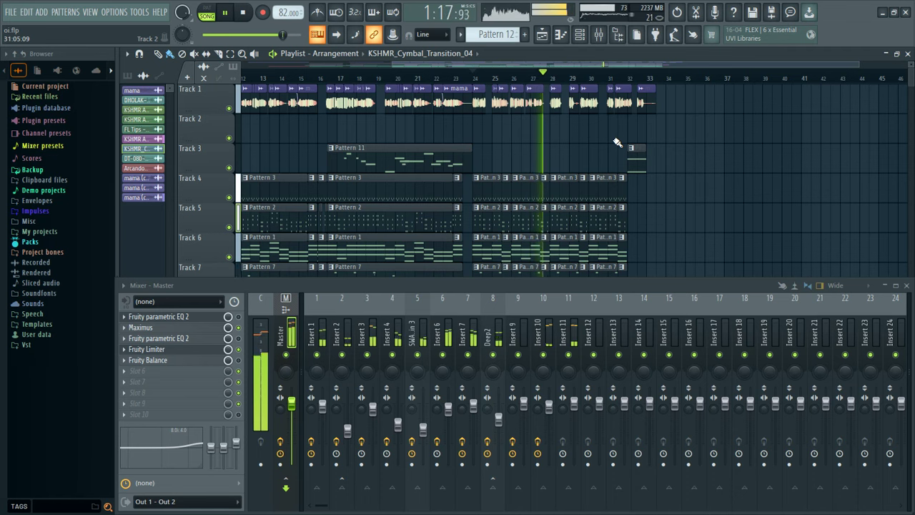
- Select the Current mixer track and listen to the song through to its end
{"action": "left_click", "coordinate": [261, 327]}
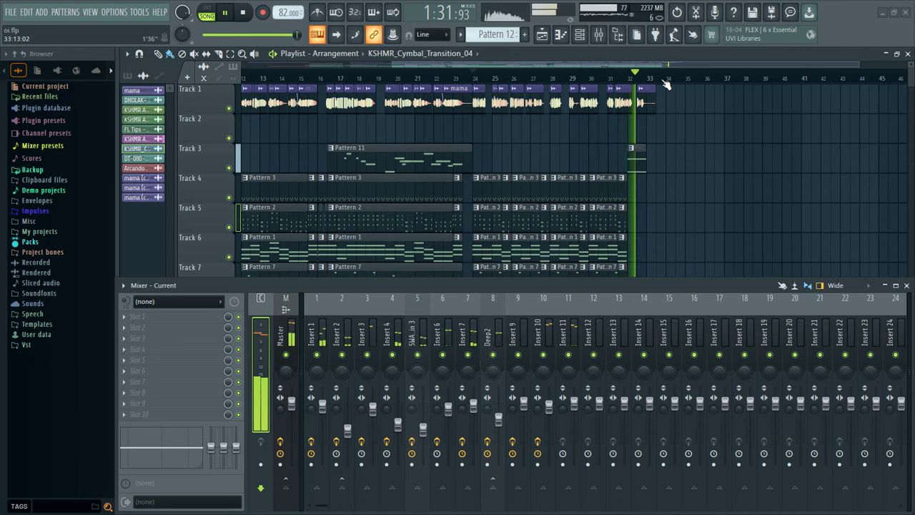
{"action": "scroll", "coordinate": [669, 89], "scroll_direction": "up", "scroll_amount": 6}
{"action": "scroll", "coordinate": [665, 86], "scroll_direction": "down", "scroll_amount": 6}
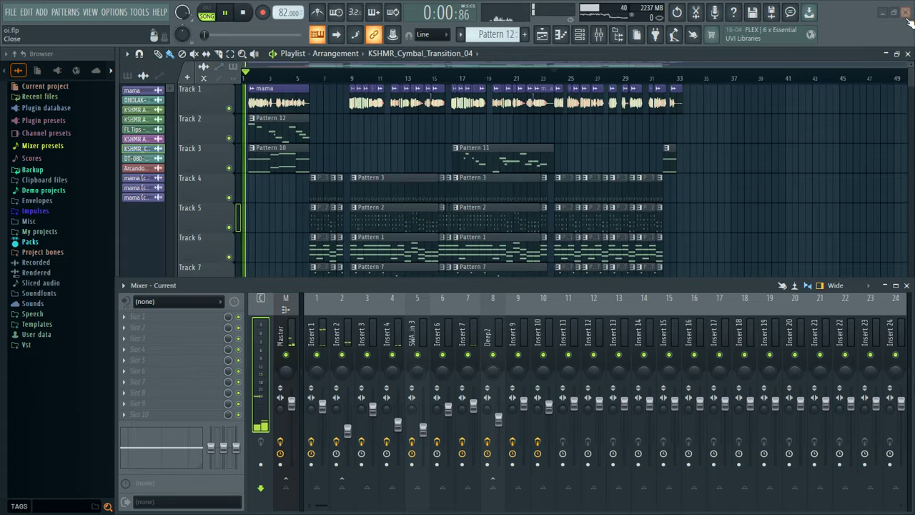
- Minimize the project window and switch to the Bandicam recorder
{"action": "left_click", "coordinate": [886, 13]}
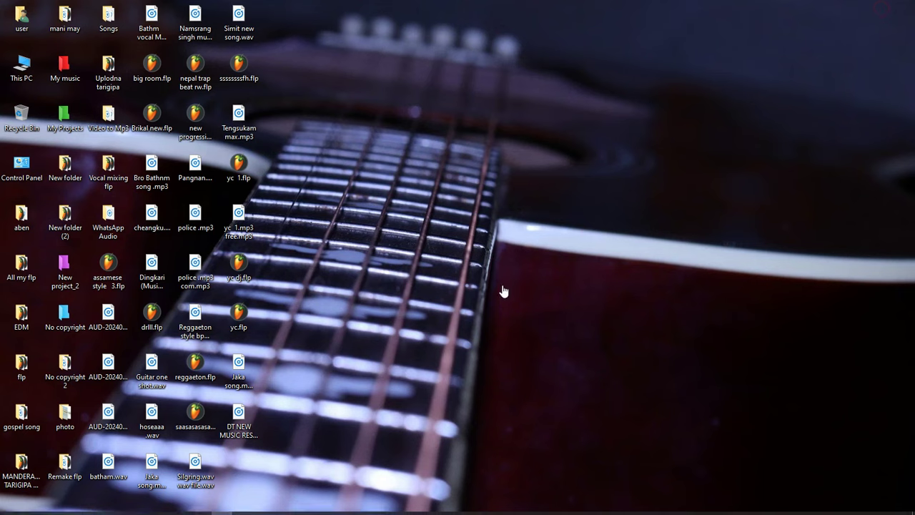
{"action": "left_click", "coordinate": [244, 507]}
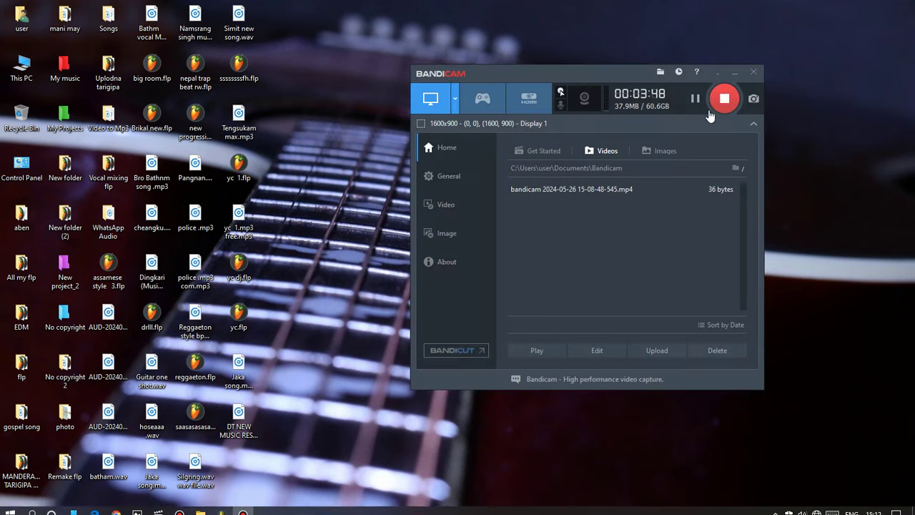